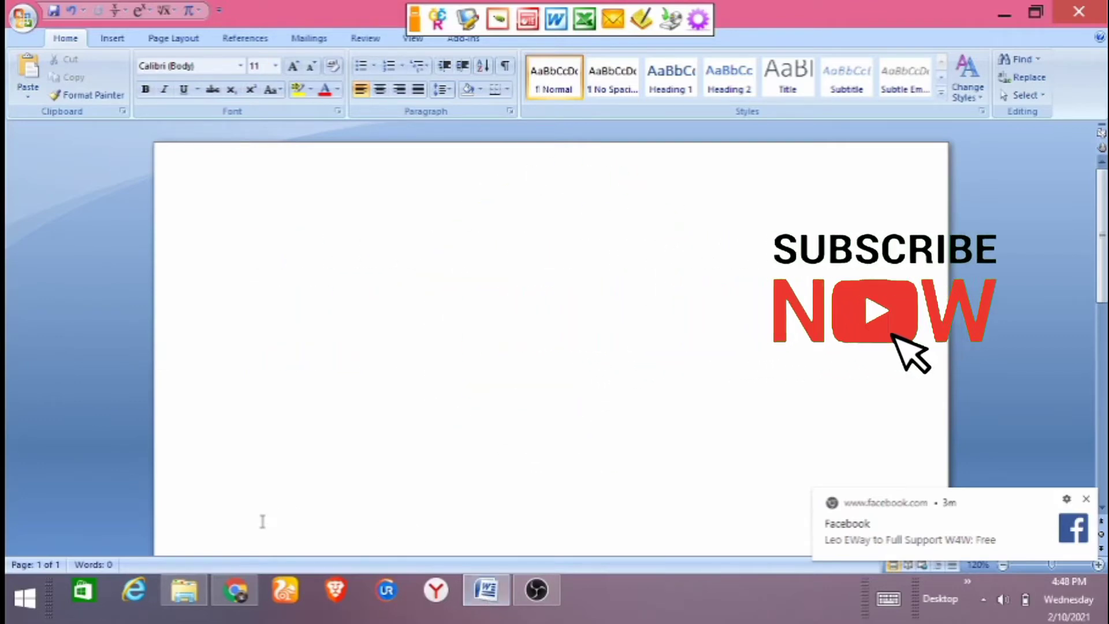
Step: Search 'math' from the Windows 8 Start screen to launch Math Input Panel
{"action": "left_click", "coordinate": [25, 619]}
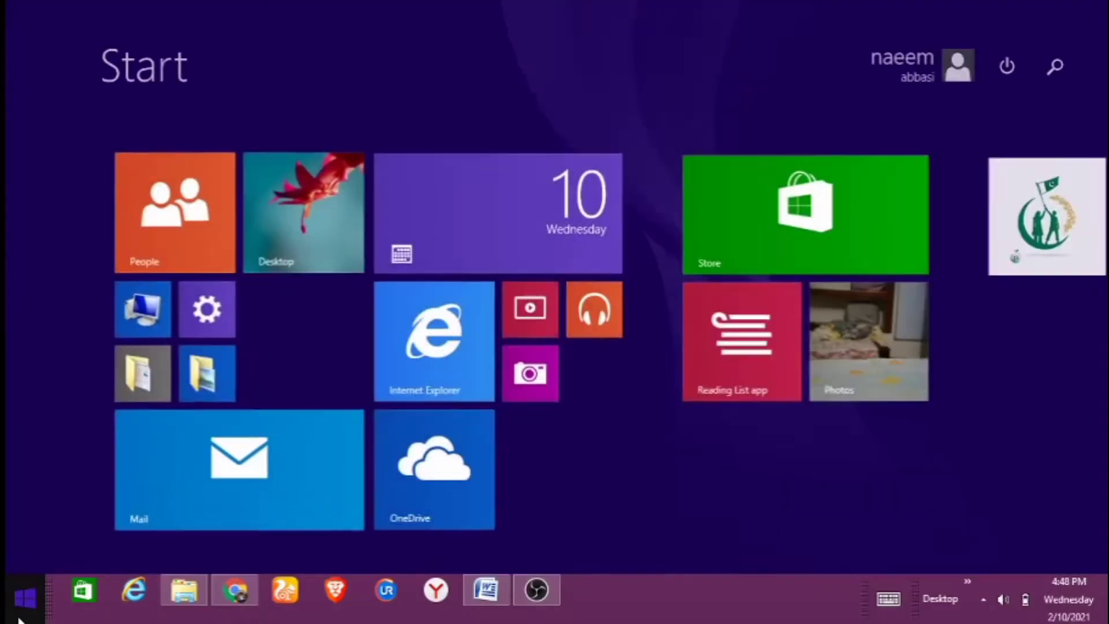
{"action": "left_click", "coordinate": [1055, 65]}
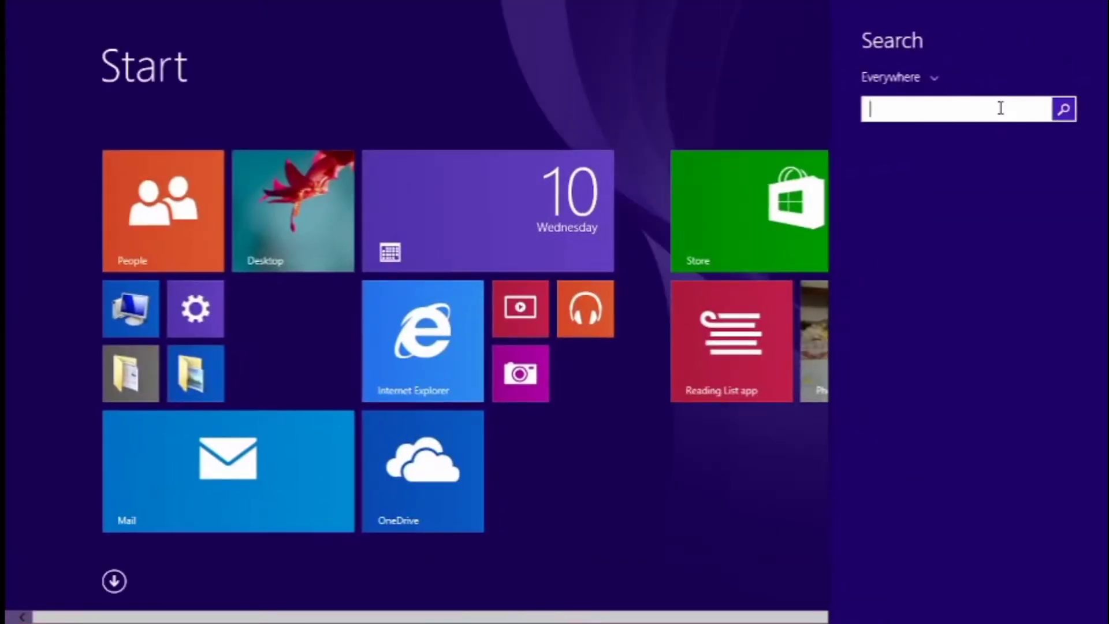
{"action": "type", "text": "m"}
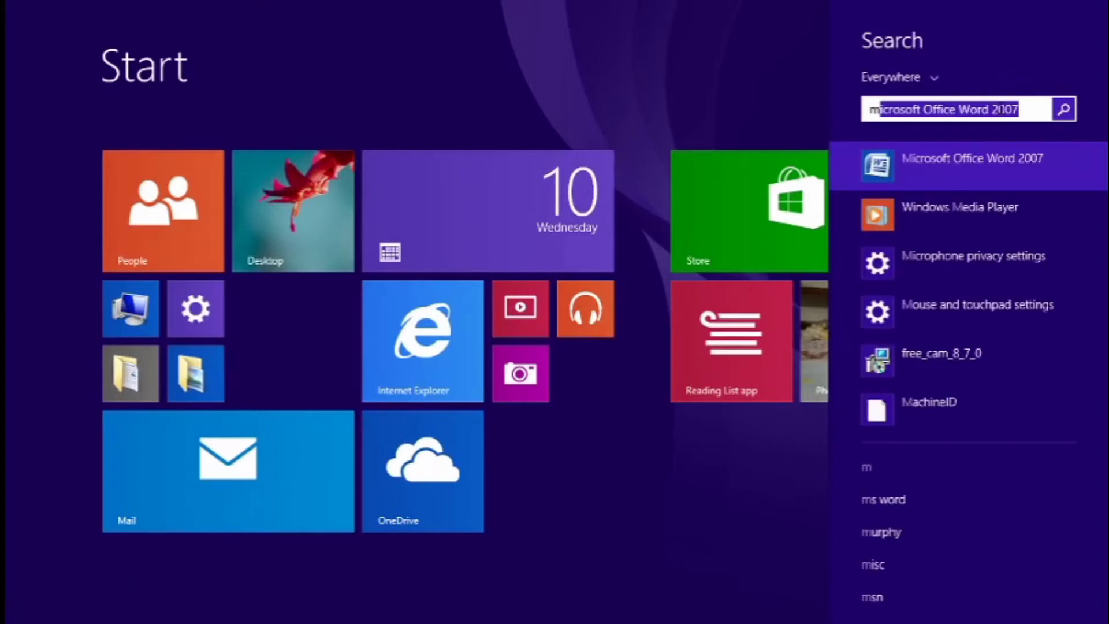
{"action": "type", "text": "a"}
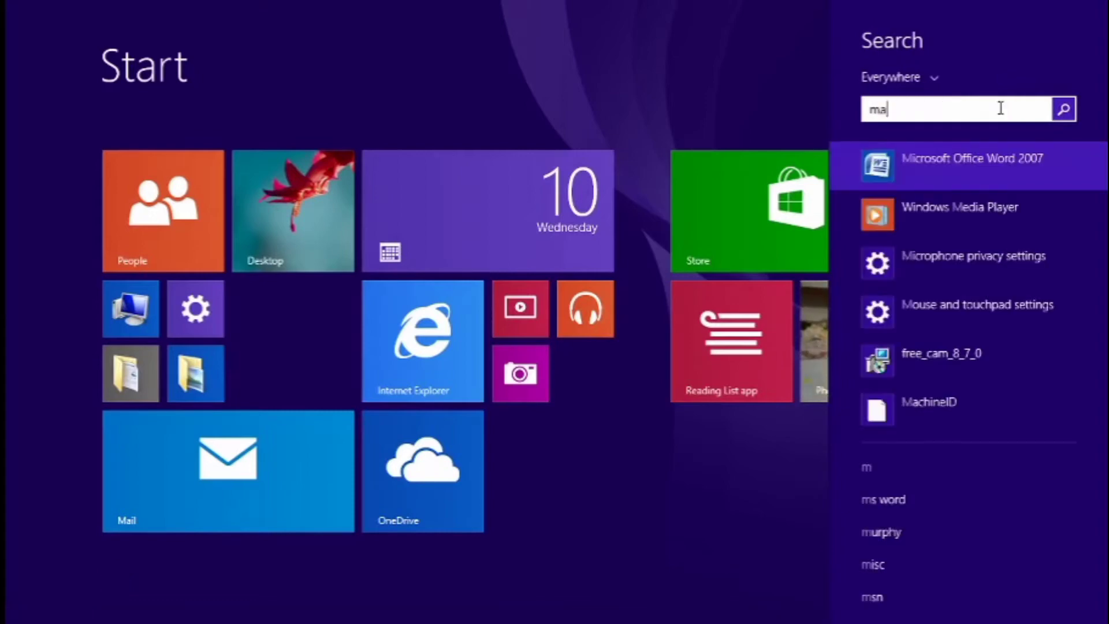
{"action": "type", "text": "th Input Panel"}
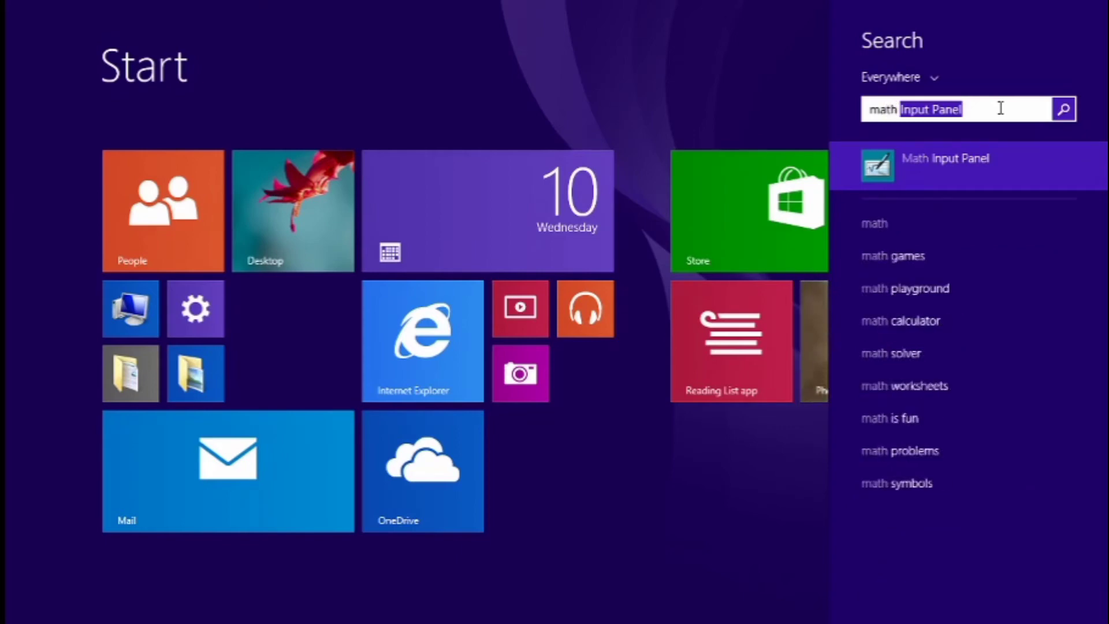
{"action": "key", "text": "Return"}
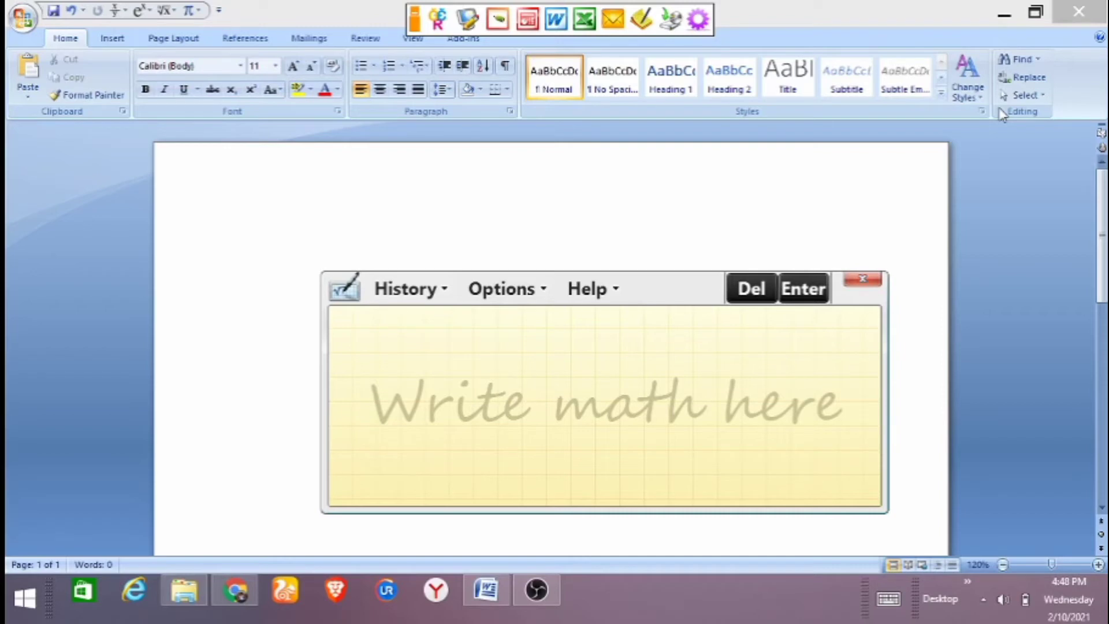
Step: Set the insertion point in Word and handwrite ax² and b in the writing pad
{"action": "left_click", "coordinate": [458, 148]}
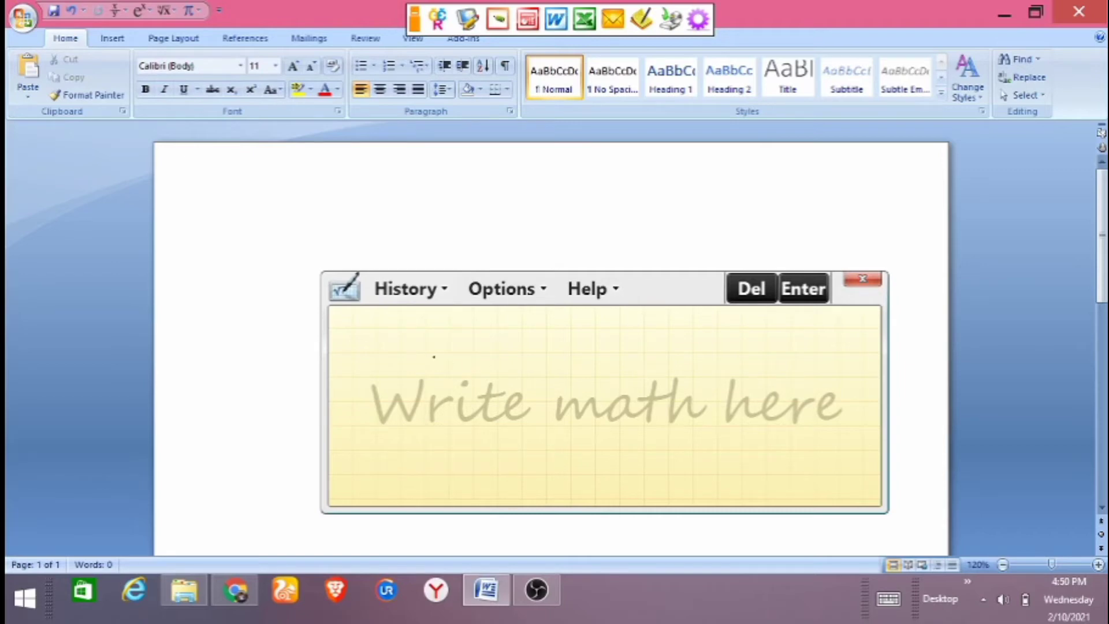
{"action": "left_click_drag", "start_coordinate": [411, 370], "coordinate": [424, 386]}
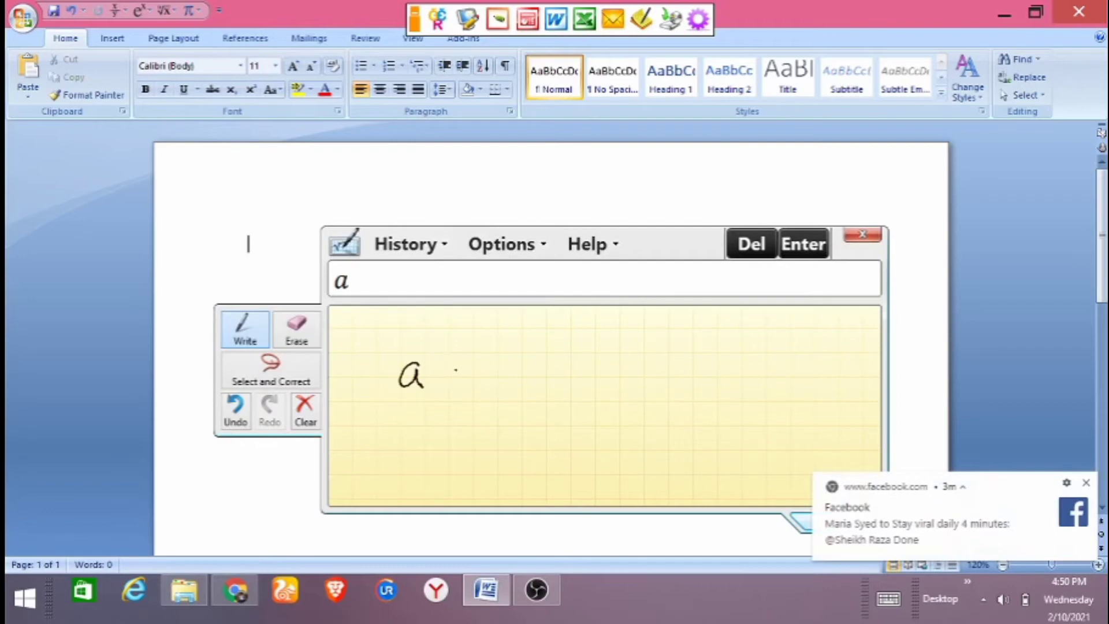
{"action": "mouse_move", "coordinate": [438, 362]}
{"action": "left_mouse_down"}
{"action": "mouse_move", "coordinate": [457, 382]}
{"action": "mouse_move", "coordinate": [440, 383]}
{"action": "left_mouse_up"}
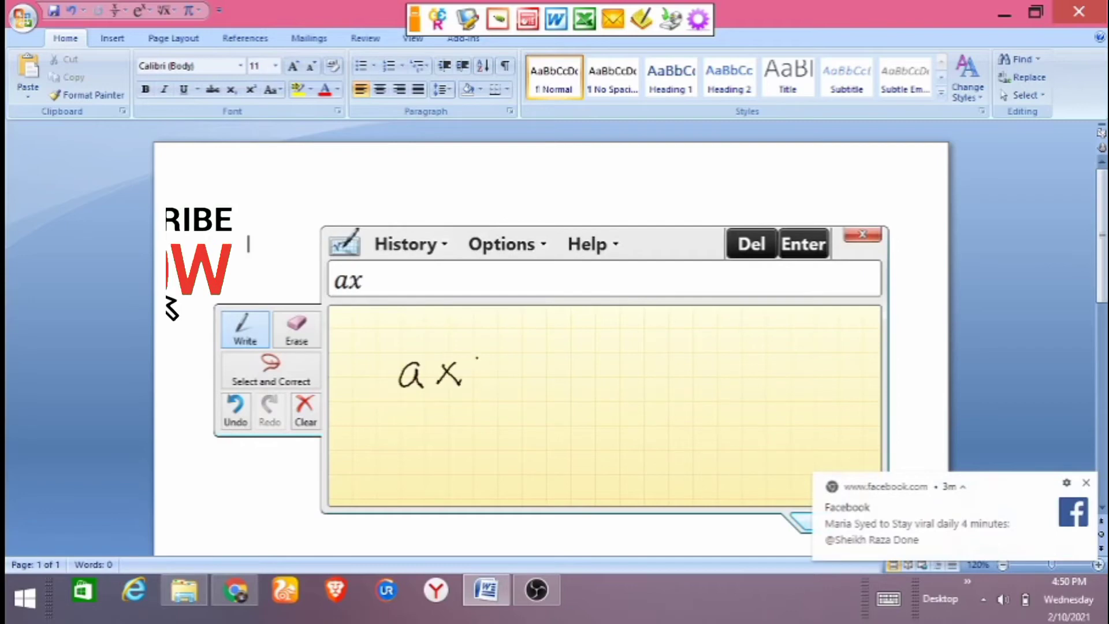
{"action": "mouse_move", "coordinate": [468, 345]}
{"action": "left_mouse_down"}
{"action": "mouse_move", "coordinate": [515, 375]}
{"action": "mouse_move", "coordinate": [500, 384]}
{"action": "left_mouse_up"}
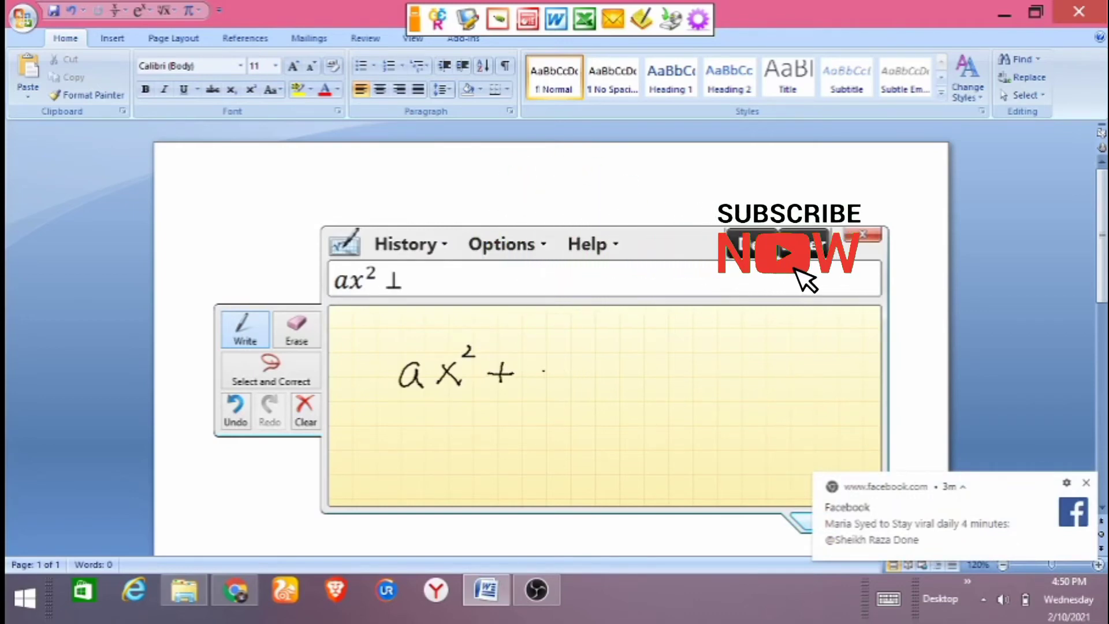
{"action": "mouse_move", "coordinate": [539, 353]}
{"action": "left_mouse_down"}
{"action": "mouse_move", "coordinate": [539, 382]}
{"action": "mouse_move", "coordinate": [624, 374]}
{"action": "mouse_move", "coordinate": [614, 383]}
{"action": "left_mouse_up"}
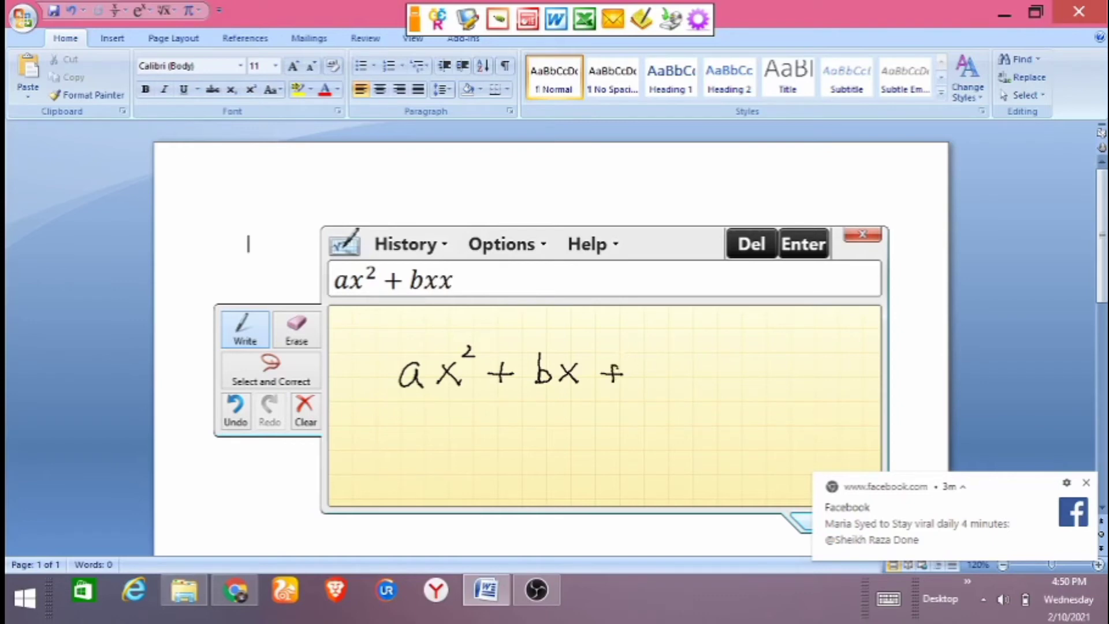
Step: Fix the plus sign by undoing and redrawing its stroke, so it reads ax² + bx + c = 0
{"action": "left_click", "coordinate": [237, 409]}
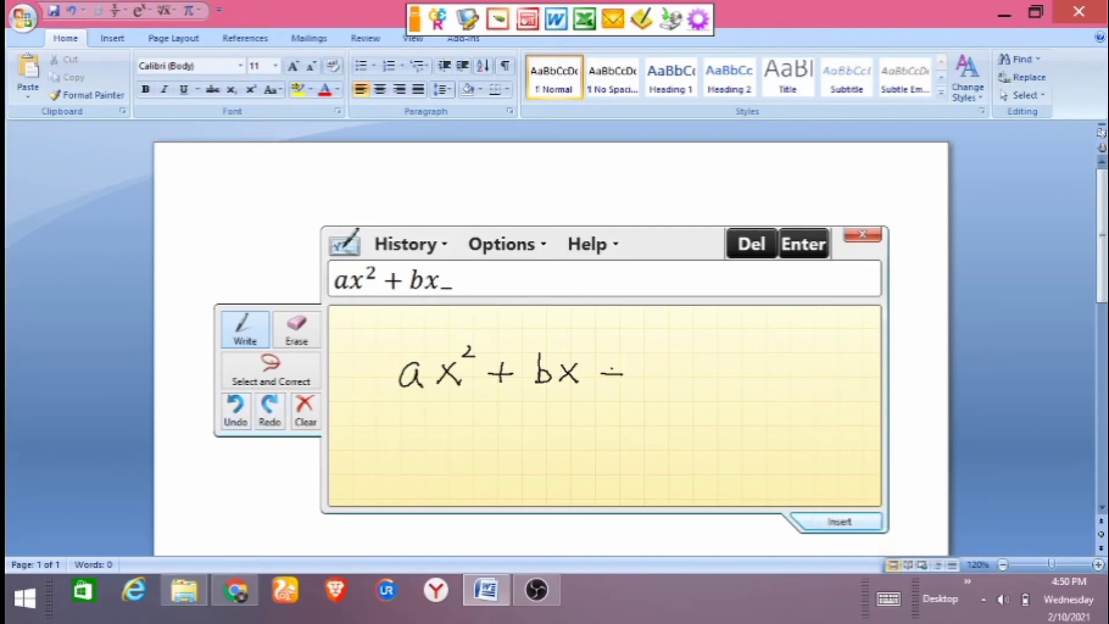
{"action": "left_click_drag", "start_coordinate": [611, 359], "coordinate": [610, 382]}
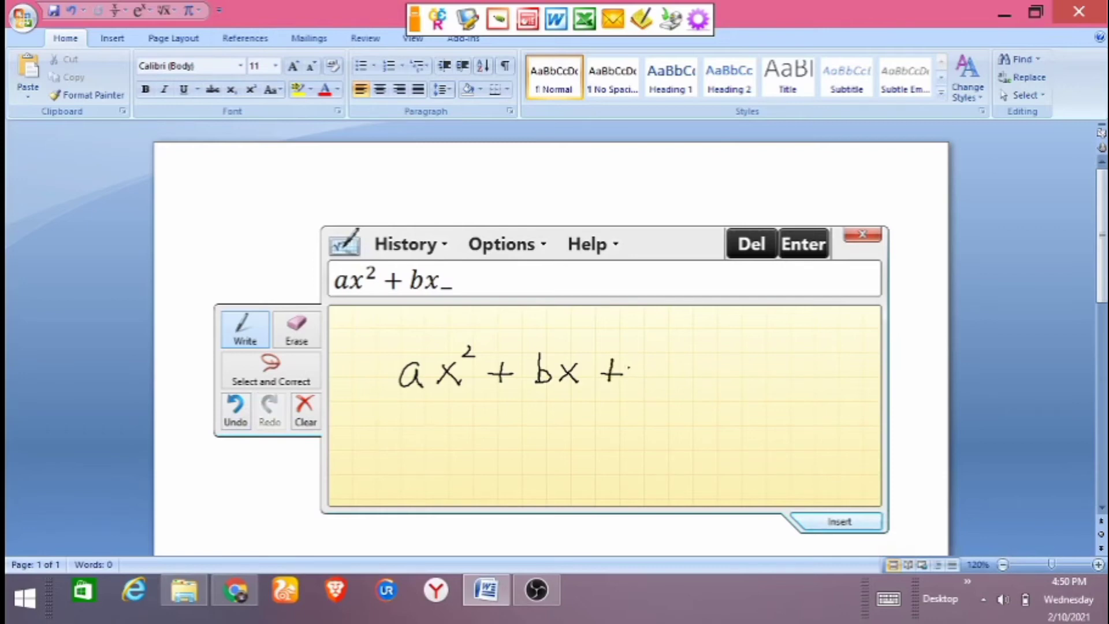
{"action": "left_click", "coordinate": [235, 409]}
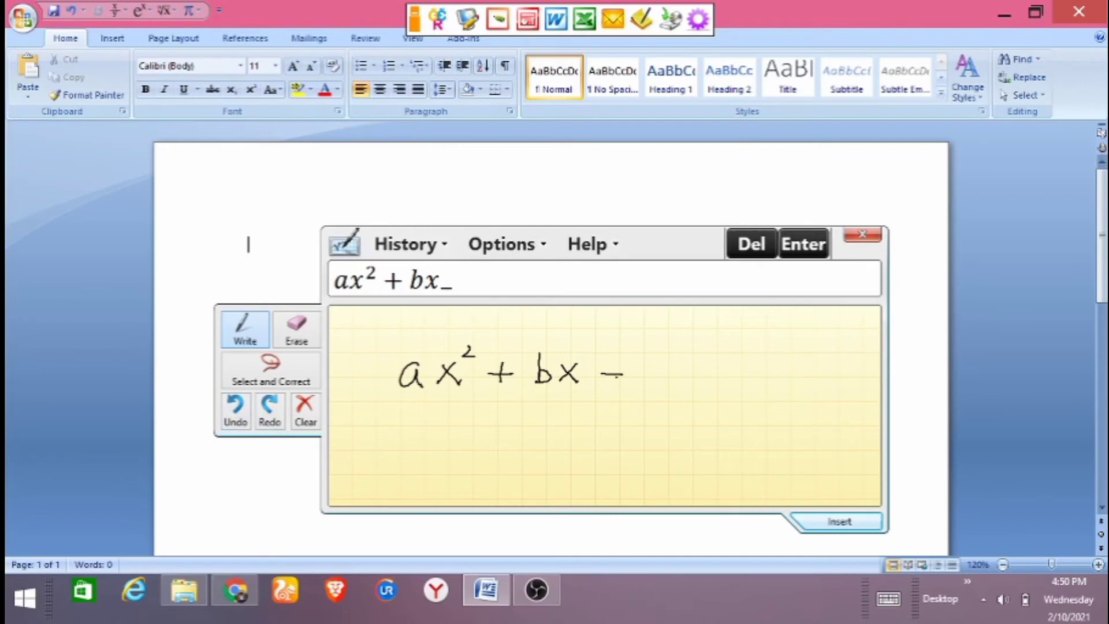
{"action": "mouse_move", "coordinate": [611, 360]}
{"action": "left_mouse_down"}
{"action": "mouse_move", "coordinate": [610, 383]}
{"action": "mouse_move", "coordinate": [716, 371]}
{"action": "mouse_move", "coordinate": [739, 382]}
{"action": "mouse_move", "coordinate": [749, 368]}
{"action": "left_mouse_up"}
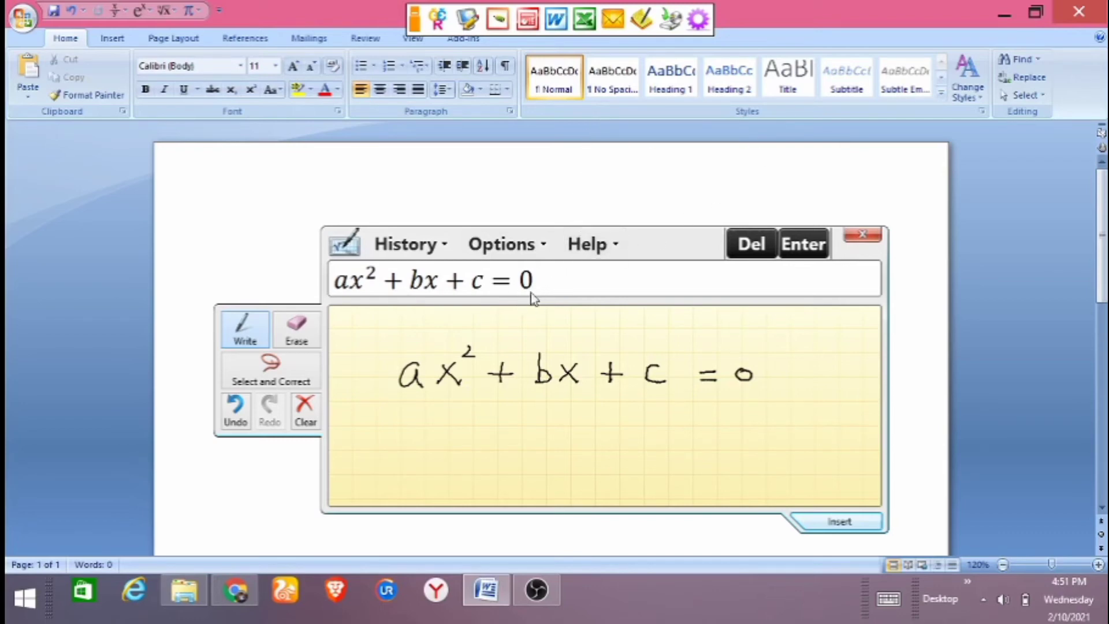
Step: Insert ax² + bx + c = 0, move the panel aside, and set the cursor below it
{"action": "left_click", "coordinate": [835, 522]}
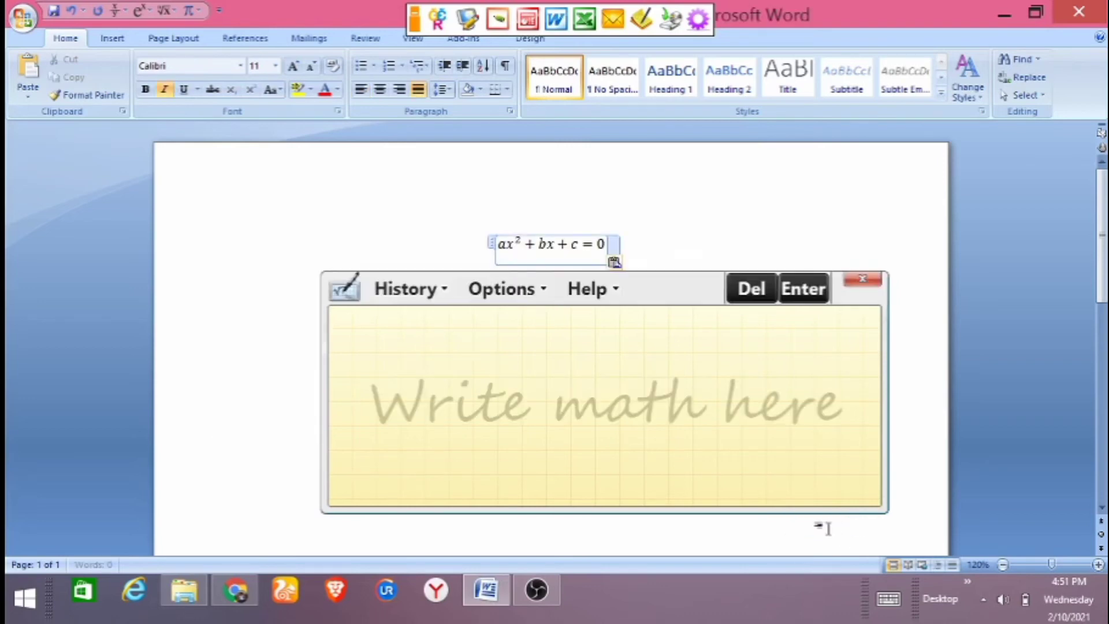
{"action": "left_click_drag", "start_coordinate": [646, 312], "coordinate": [660, 306]}
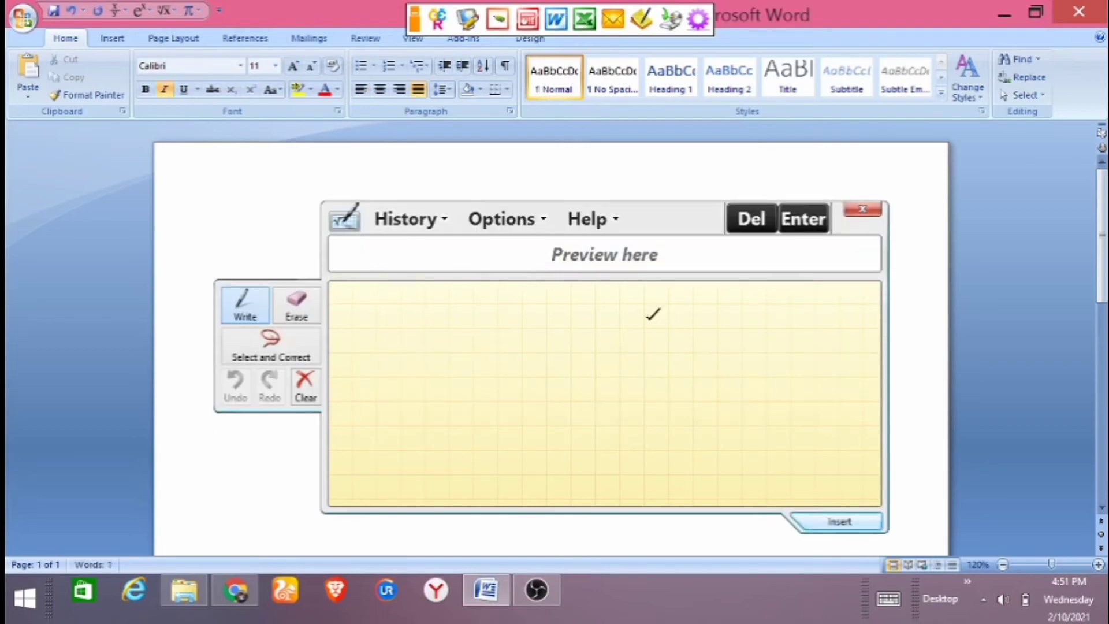
{"action": "left_click_drag", "start_coordinate": [688, 218], "coordinate": [641, 315]}
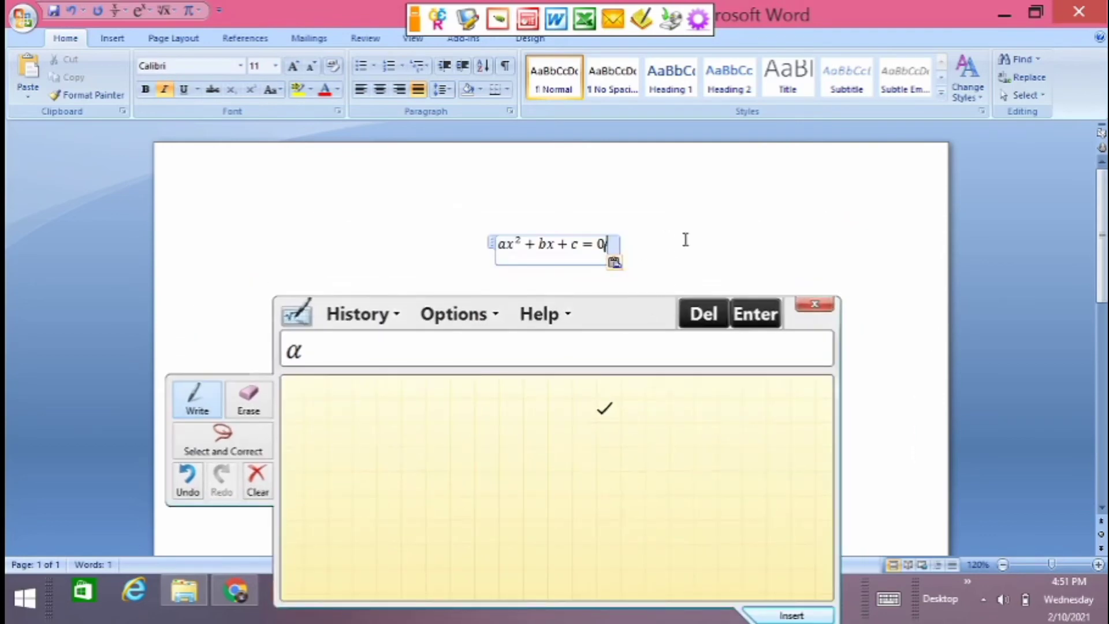
{"action": "left_click", "coordinate": [778, 236]}
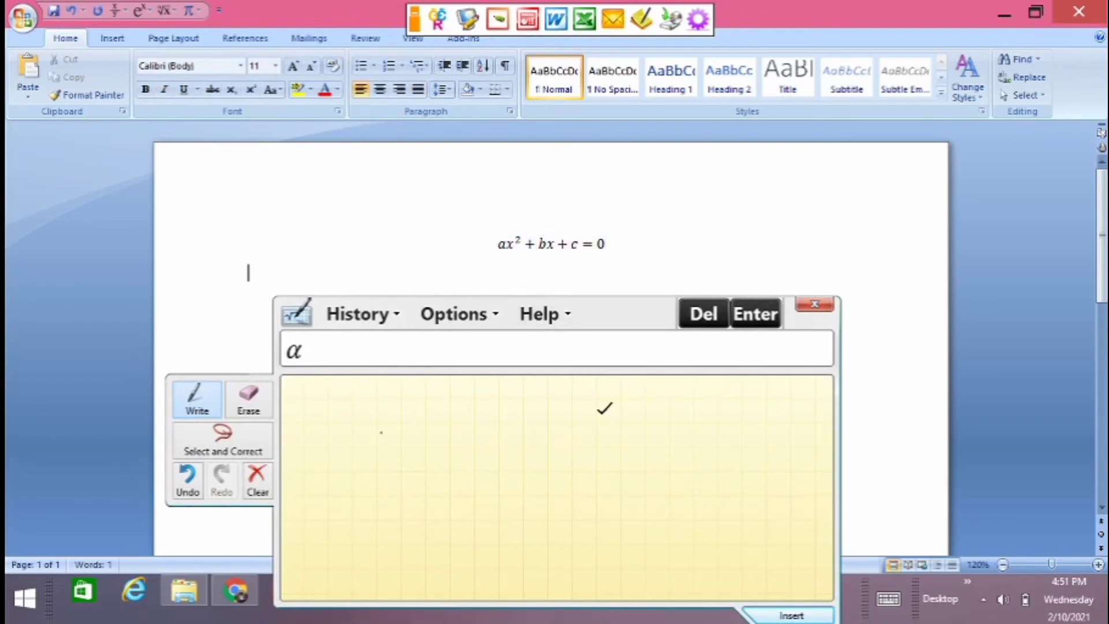
Step: Clear stray ink strokes, then handwrite a square root sign with a and x beneath it
{"action": "left_click", "coordinate": [188, 480]}
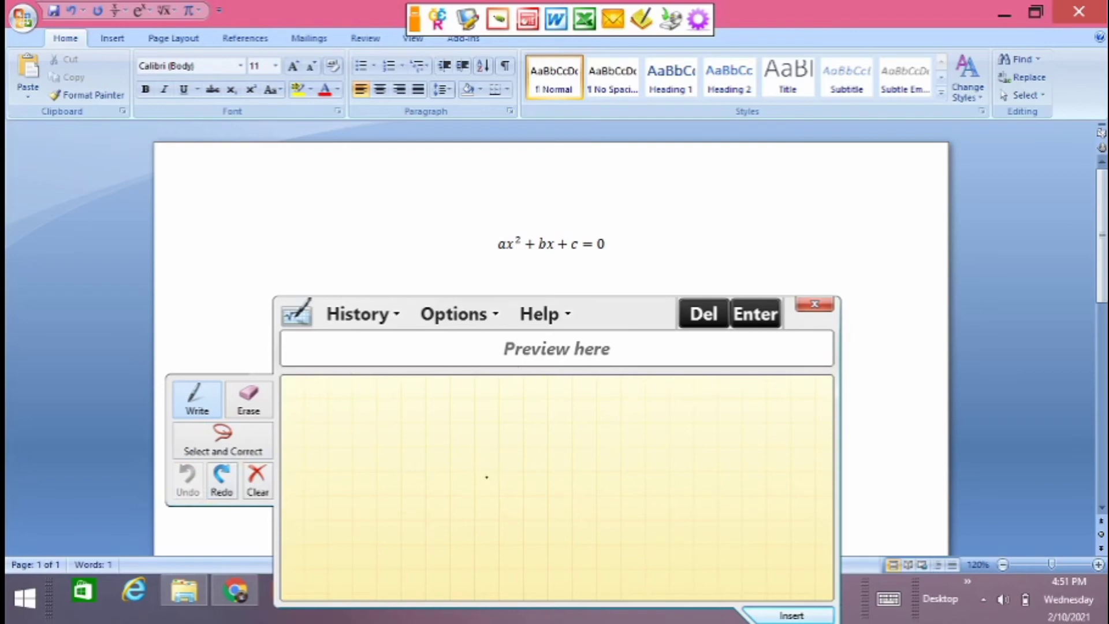
{"action": "left_click_drag", "start_coordinate": [489, 472], "coordinate": [495, 463]}
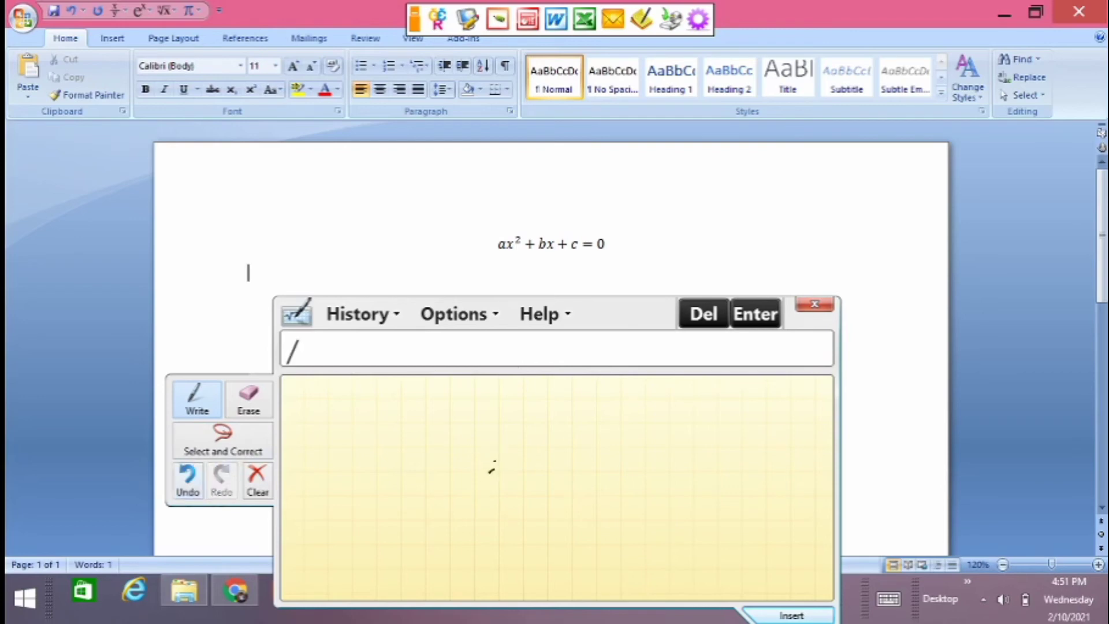
{"action": "left_click", "coordinate": [195, 486]}
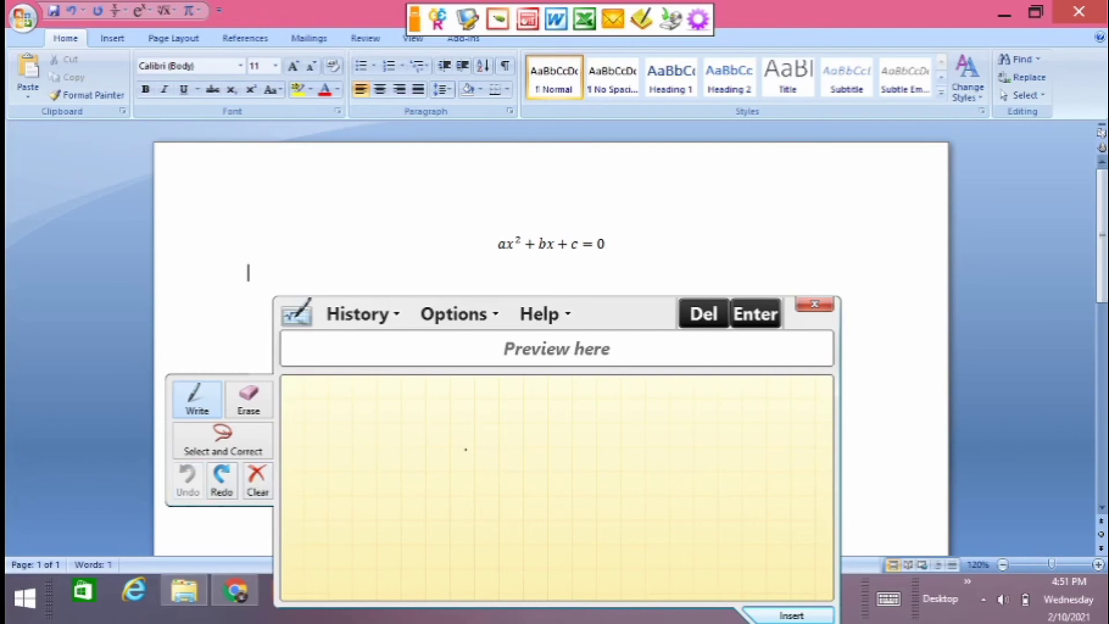
{"action": "mouse_move", "coordinate": [449, 426]}
{"action": "left_mouse_down"}
{"action": "mouse_move", "coordinate": [436, 440]}
{"action": "mouse_move", "coordinate": [538, 426]}
{"action": "left_mouse_up"}
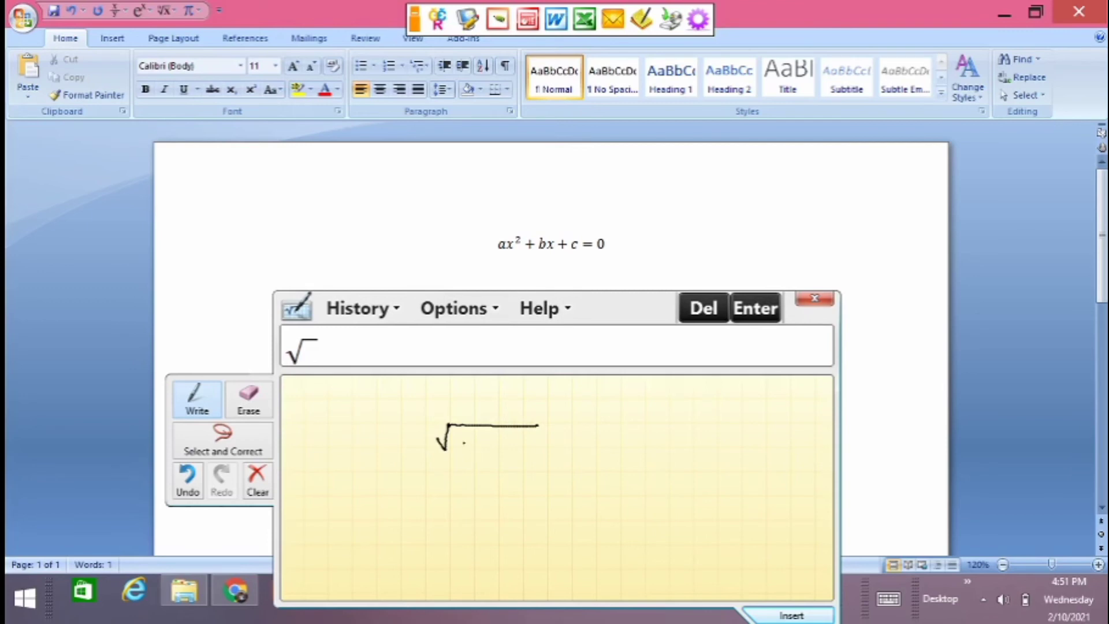
{"action": "left_click_drag", "start_coordinate": [466, 443], "coordinate": [492, 453]}
{"action": "mouse_move", "coordinate": [496, 441]}
{"action": "left_mouse_down"}
{"action": "mouse_move", "coordinate": [487, 453]}
{"action": "mouse_move", "coordinate": [513, 445]}
{"action": "mouse_move", "coordinate": [508, 452]}
{"action": "left_mouse_up"}
{"action": "left_click", "coordinate": [521, 447]}
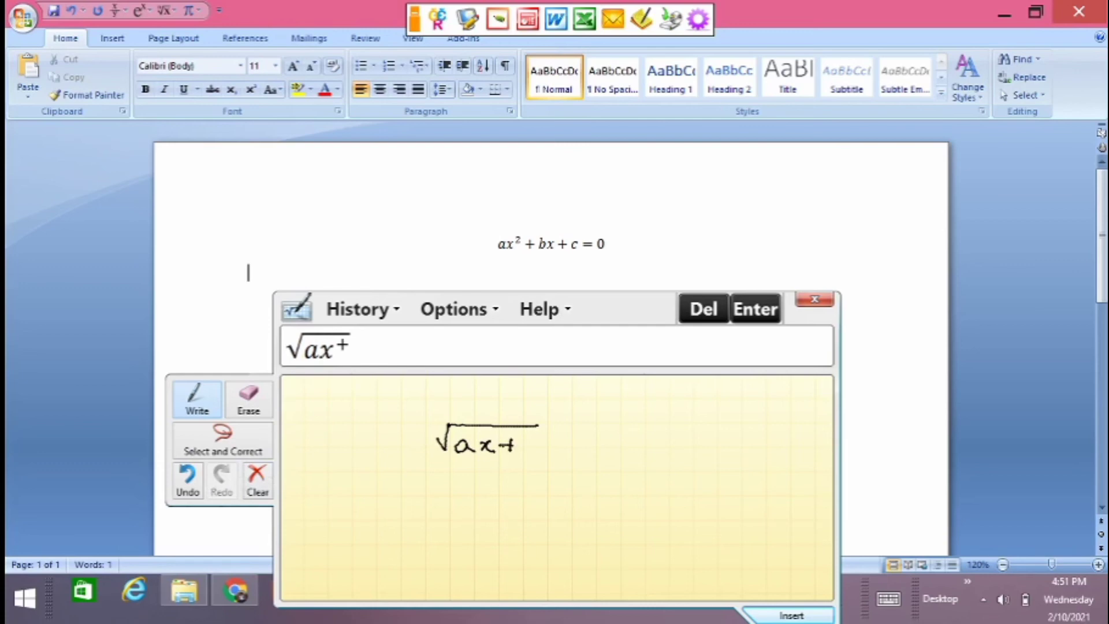
Step: Redraw the misrecognized plus sign and extend the radical bar over b, giving √(an + b)
{"action": "left_click", "coordinate": [186, 478]}
{"action": "left_click", "coordinate": [187, 478]}
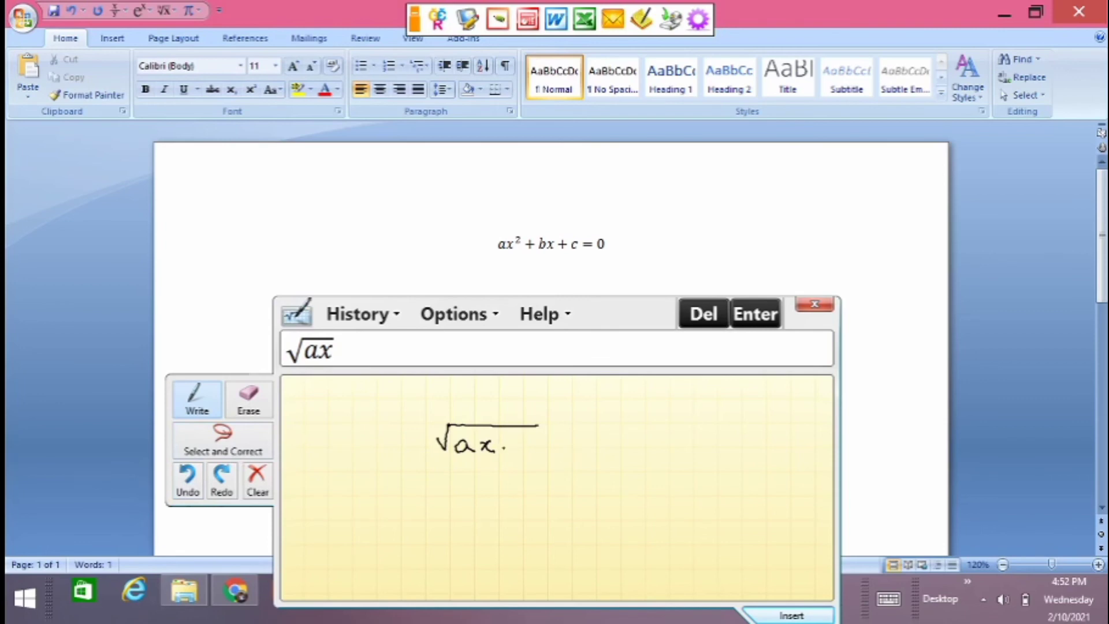
{"action": "mouse_move", "coordinate": [517, 439]}
{"action": "left_mouse_down"}
{"action": "mouse_move", "coordinate": [518, 453]}
{"action": "mouse_move", "coordinate": [535, 455]}
{"action": "left_mouse_up"}
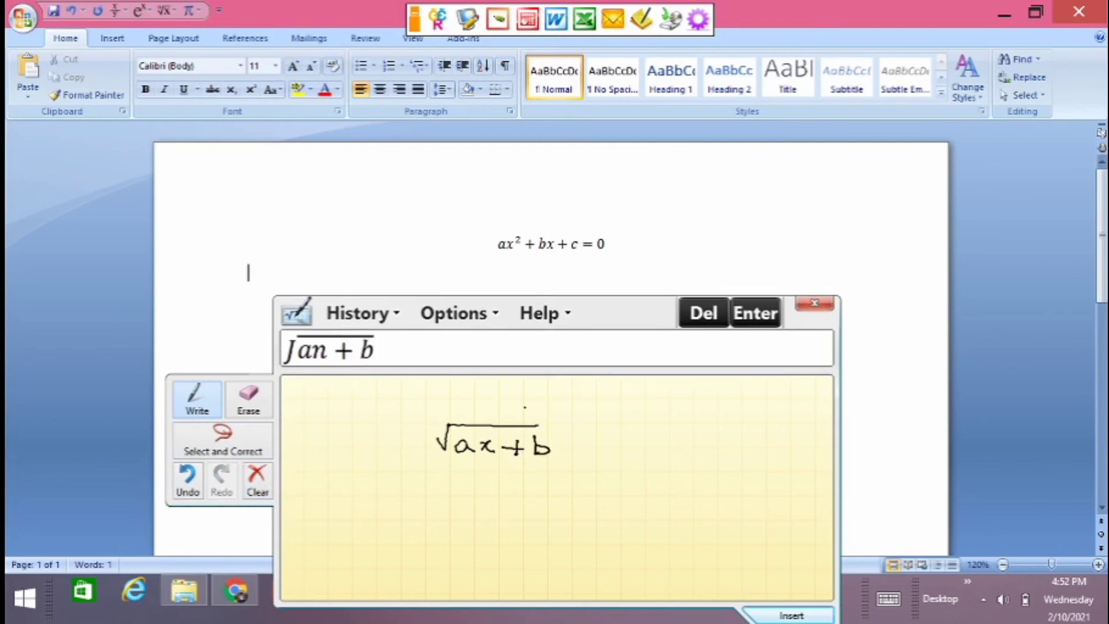
{"action": "left_click_drag", "start_coordinate": [539, 426], "coordinate": [555, 426]}
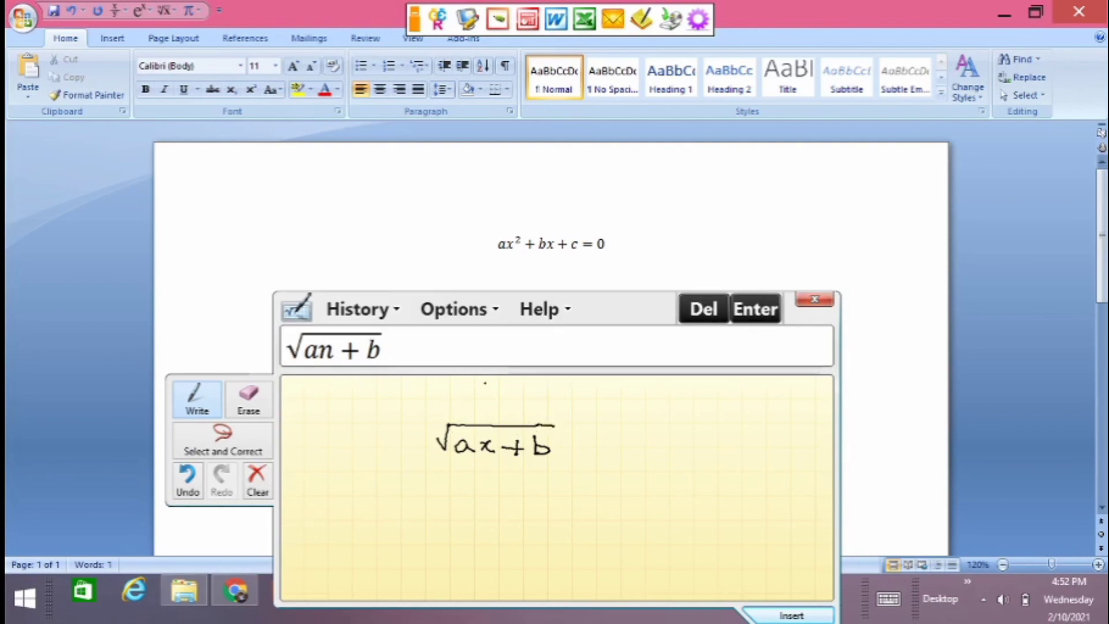
Step: Insert √(an + b) into the Word document beneath the quadratic equation
{"action": "left_click", "coordinate": [791, 613]}
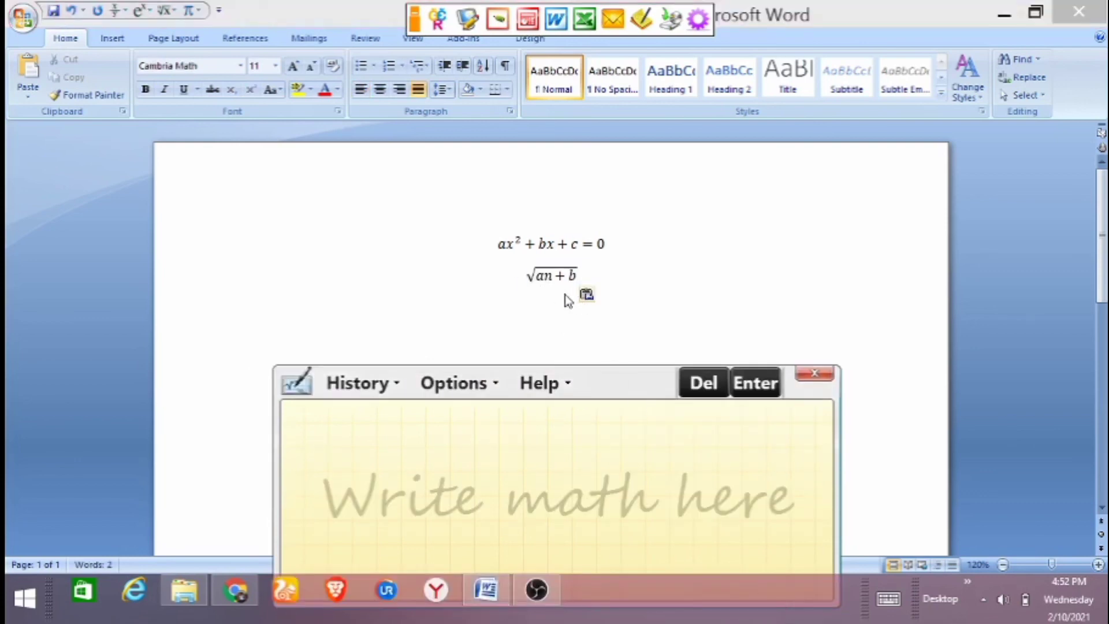